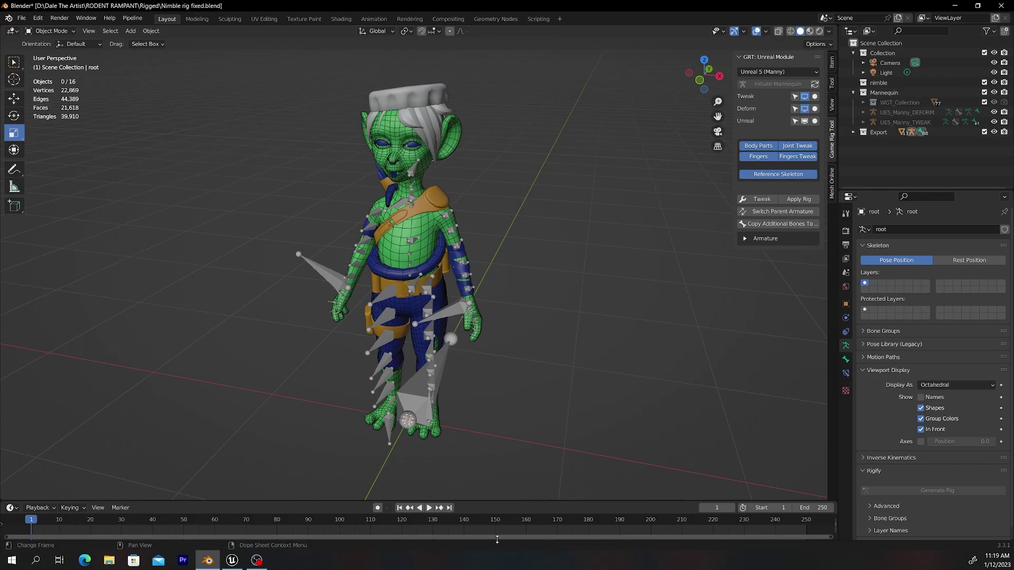
# - Bring the Unreal Editor, showing the My_first_forest ThirdPersonMap level, to the front
pyautogui.click(232, 560)
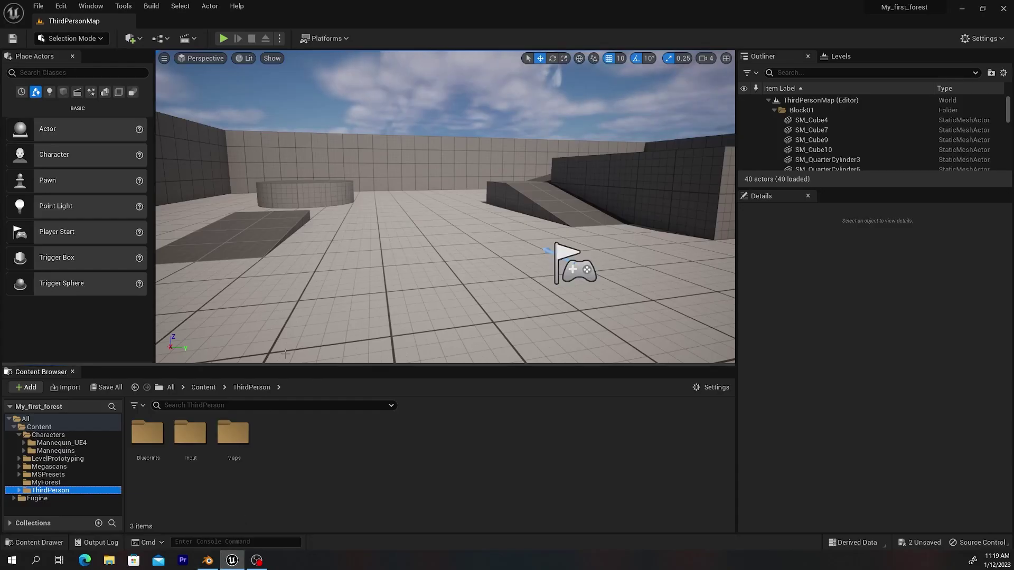
# - Enable the Groom and Alembic Groom Importer plugins, found by searching 'groom'
pyautogui.click(62, 7)
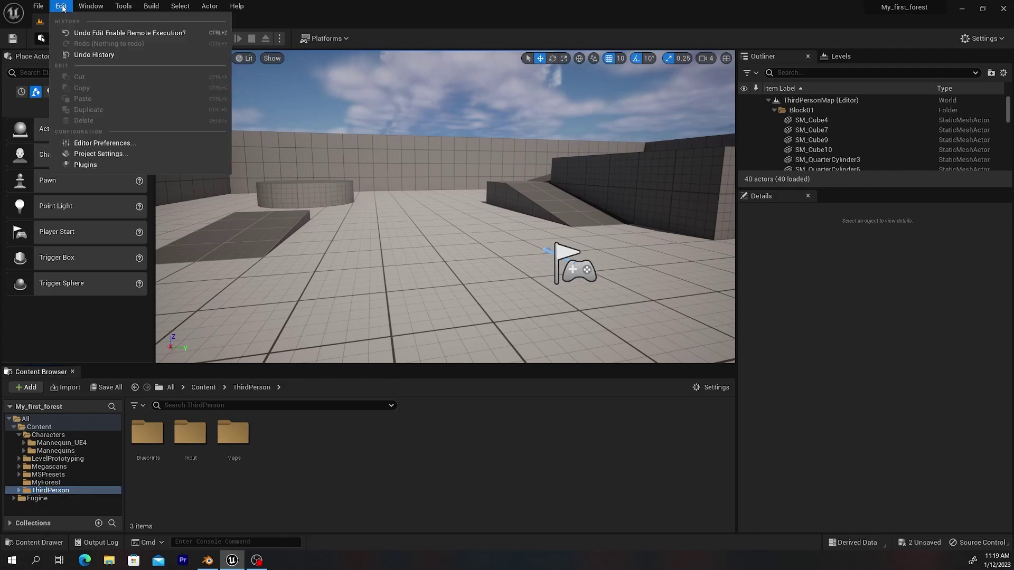
pyautogui.click(107, 164)
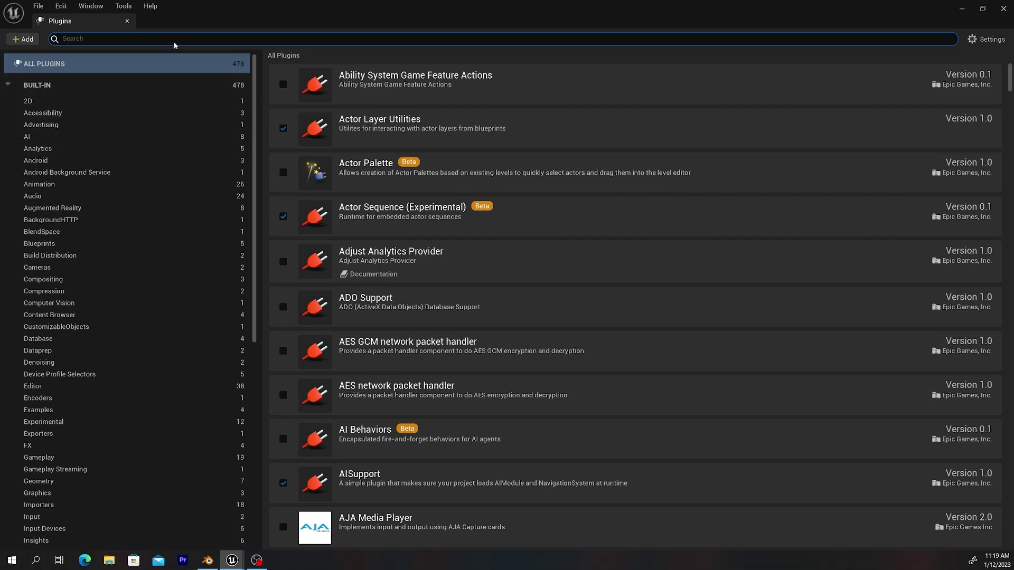
pyautogui.write('groom')
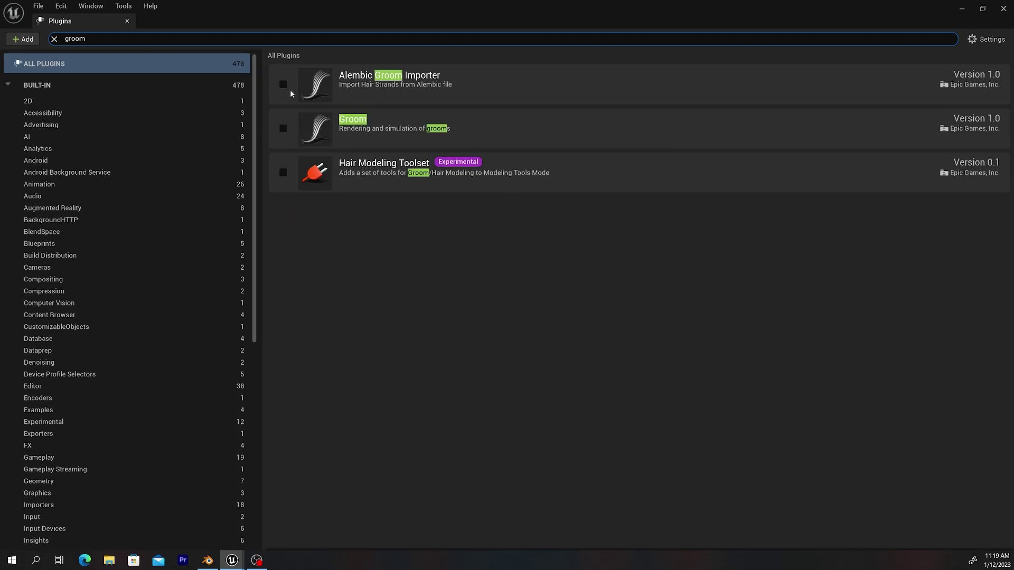
pyautogui.click(284, 128)
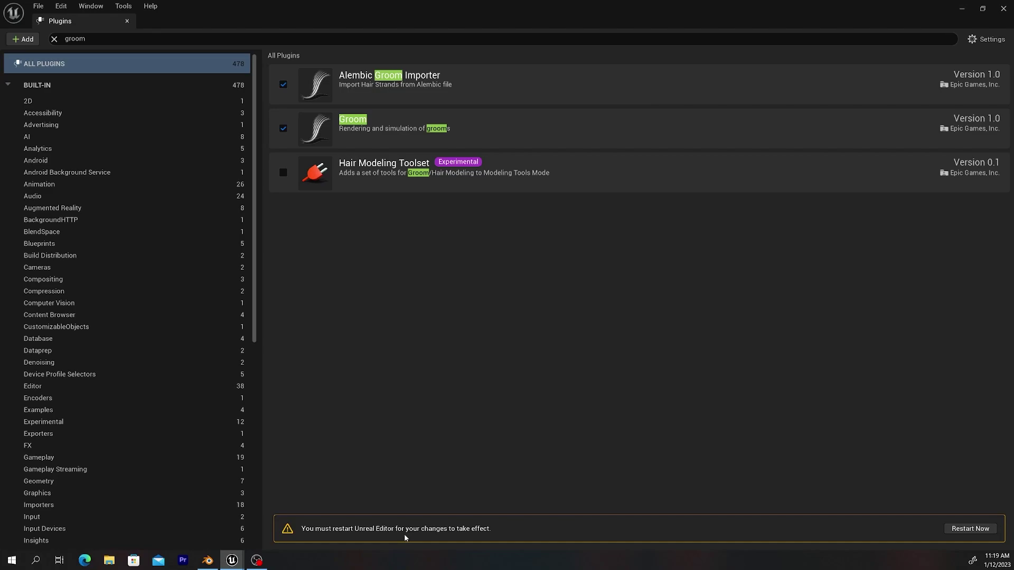
# - Restart Unreal without saving the mannequin assets, then return to Blender
pyautogui.click(964, 529)
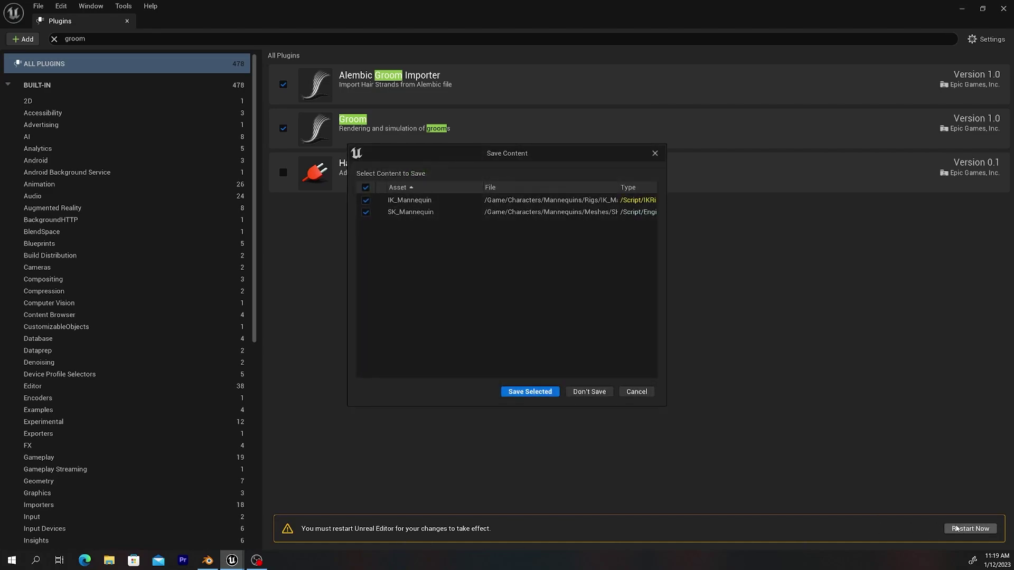
pyautogui.click(581, 393)
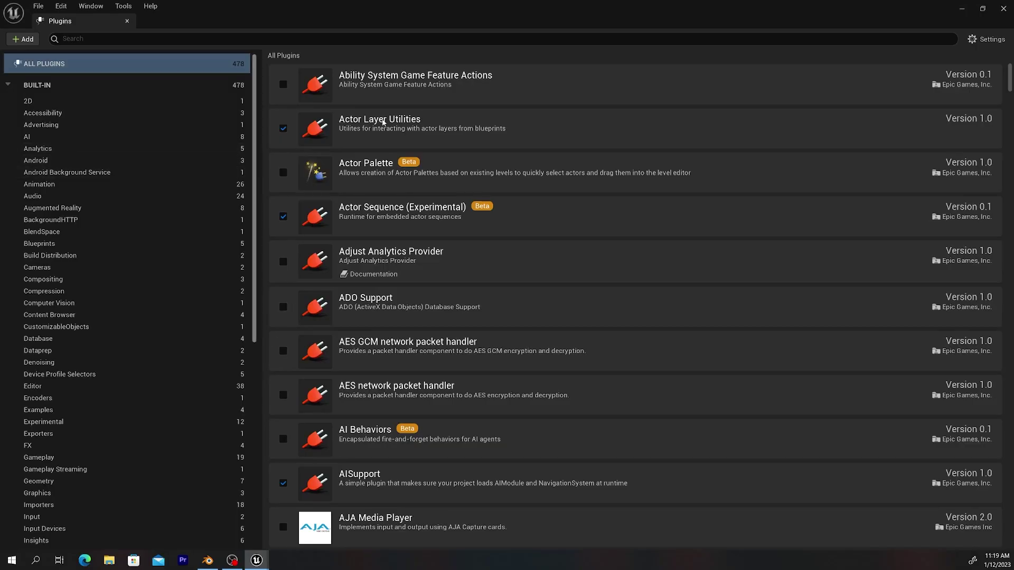
pyautogui.click(1003, 9)
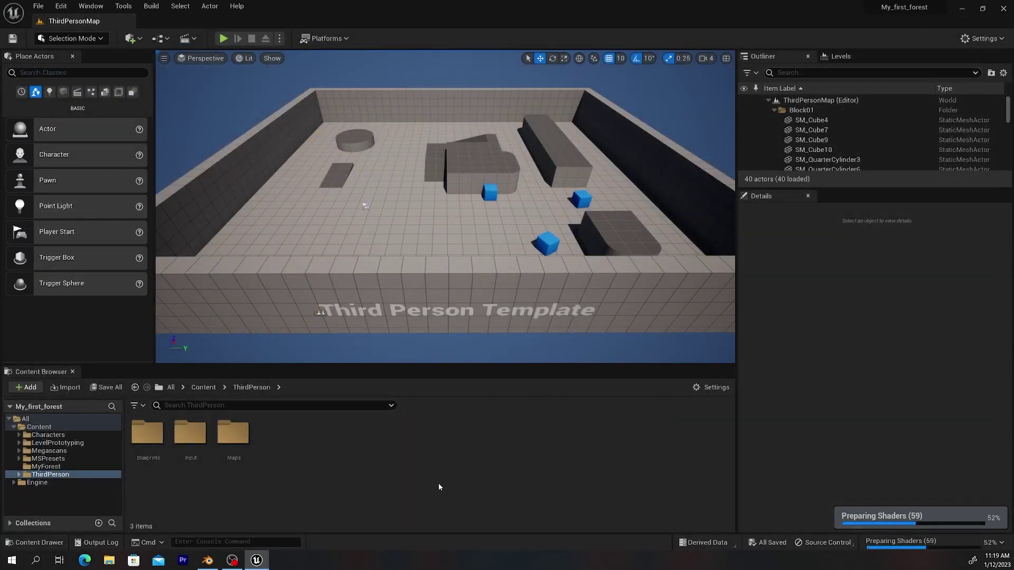
pyautogui.click(207, 562)
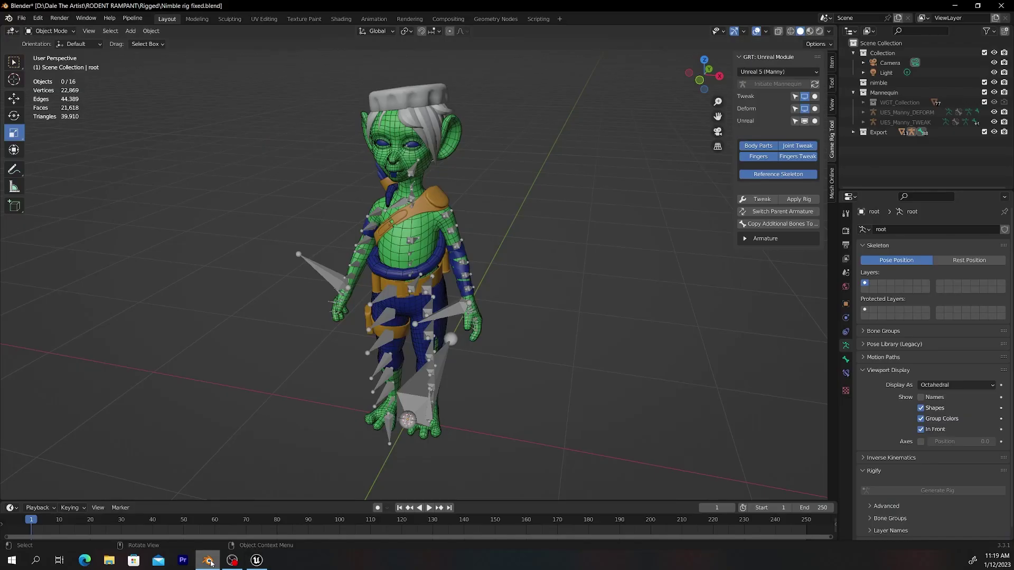
# - Look over Blender's Pipeline > Import options, then switch back to the Unreal Editor
pyautogui.click(140, 20)
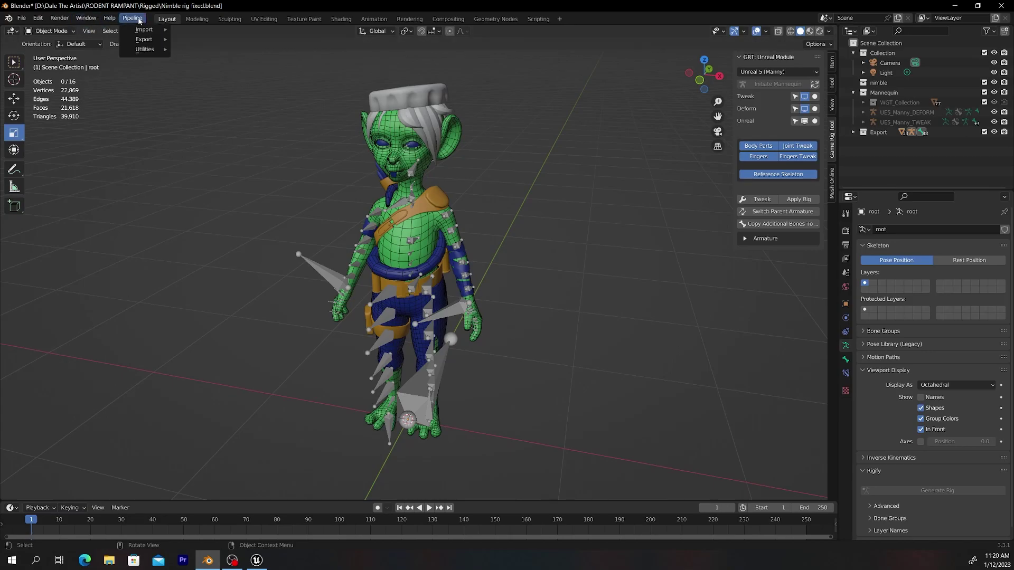
pyautogui.moveTo(147, 33)
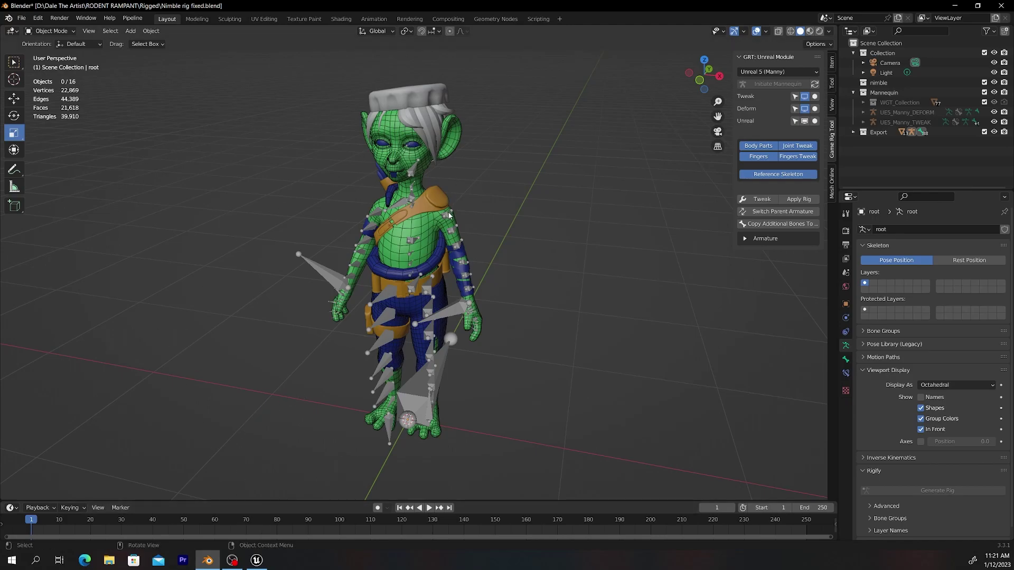
pyautogui.click(256, 561)
pyautogui.click(61, 7)
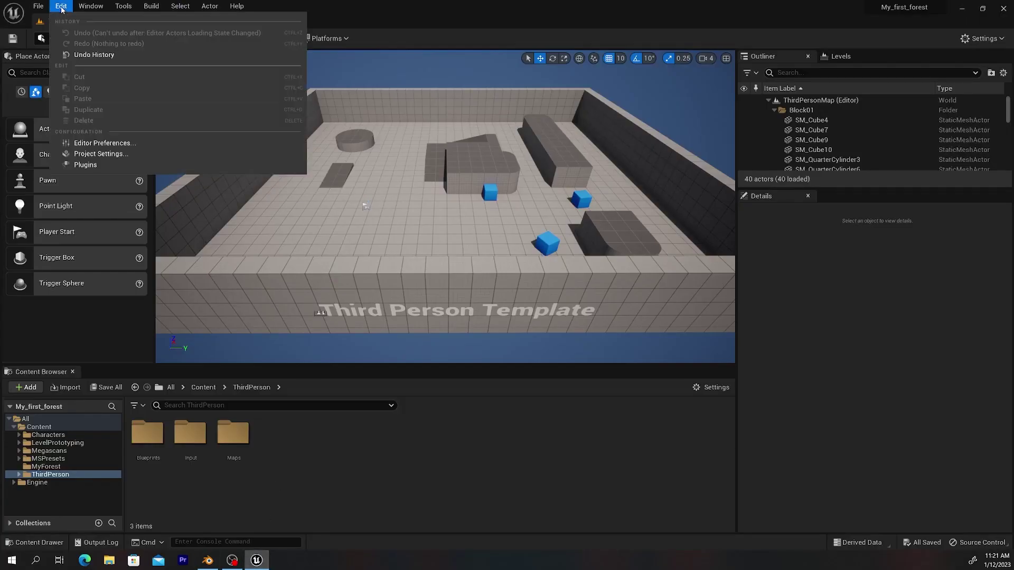
# - Tick Enable Remote Execution under Python Remote Execution in Project Settings, found by searching 'pyth'
pyautogui.click(119, 157)
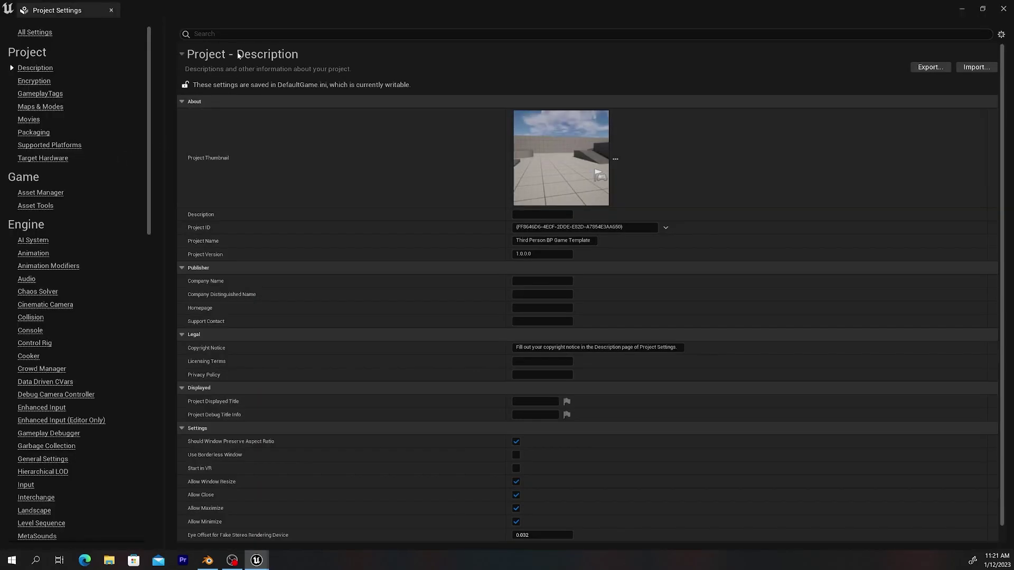
pyautogui.click(240, 33)
pyautogui.write('p')
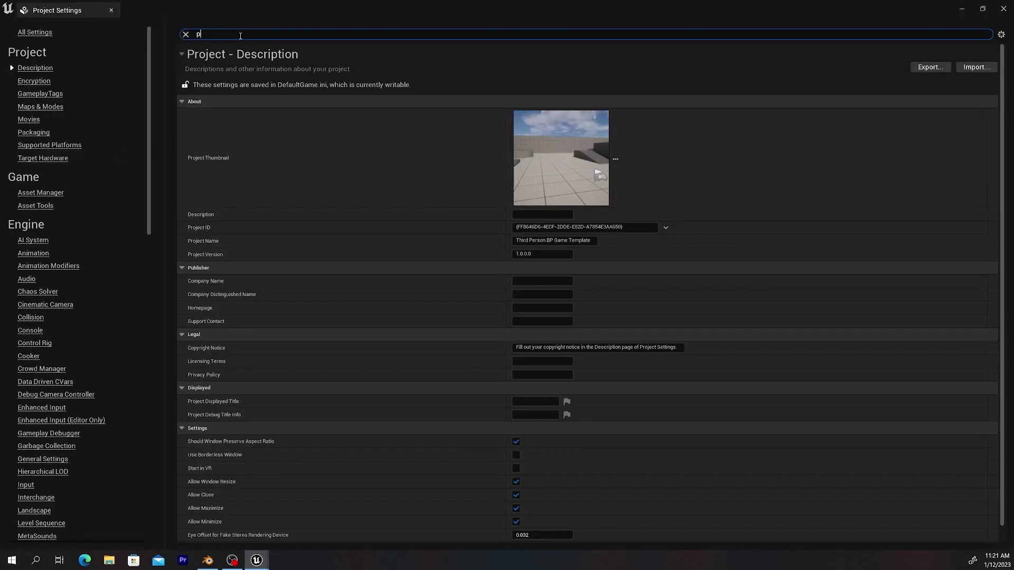
pyautogui.write('yth')
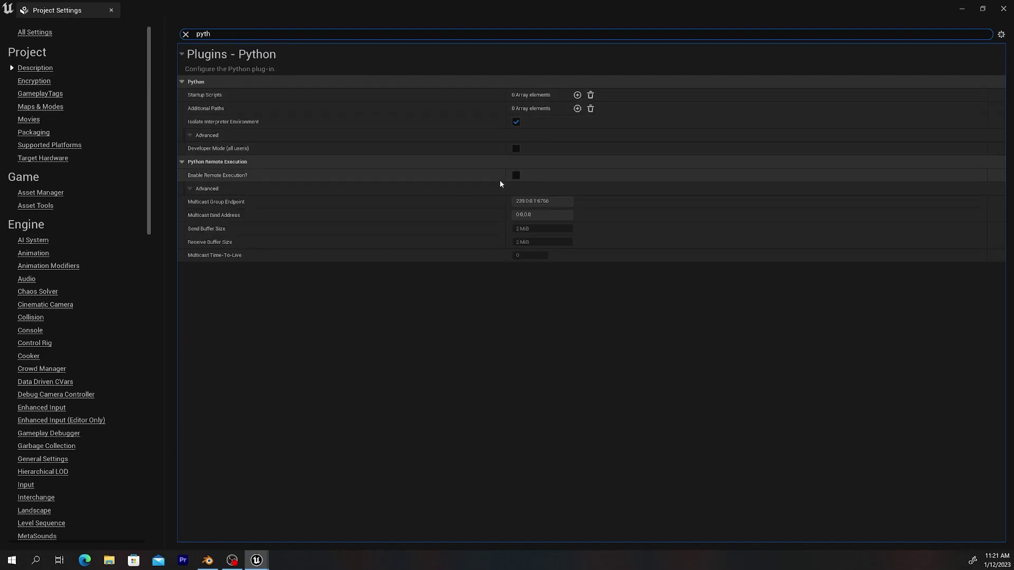
pyautogui.click(516, 175)
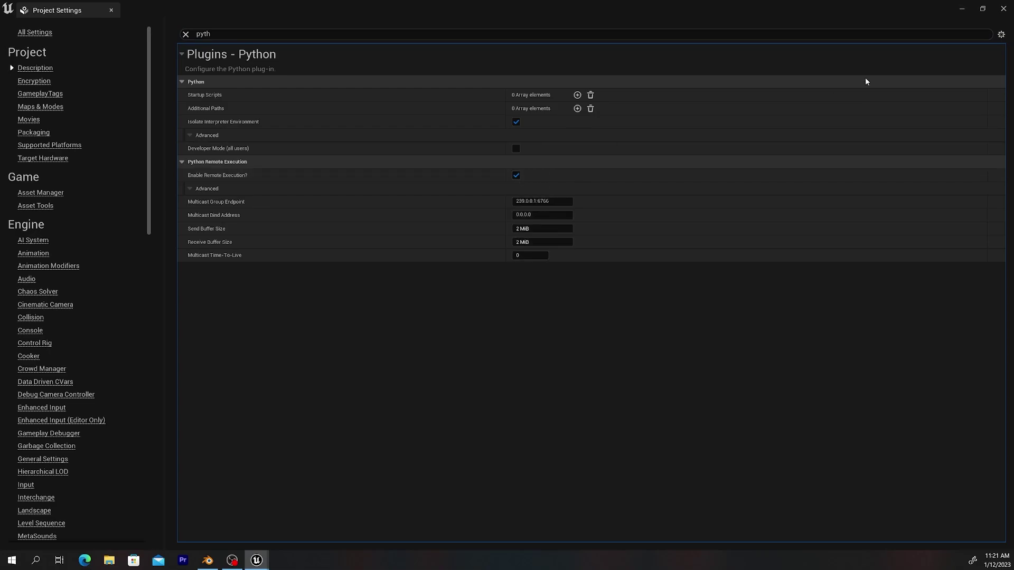
pyautogui.click(1003, 9)
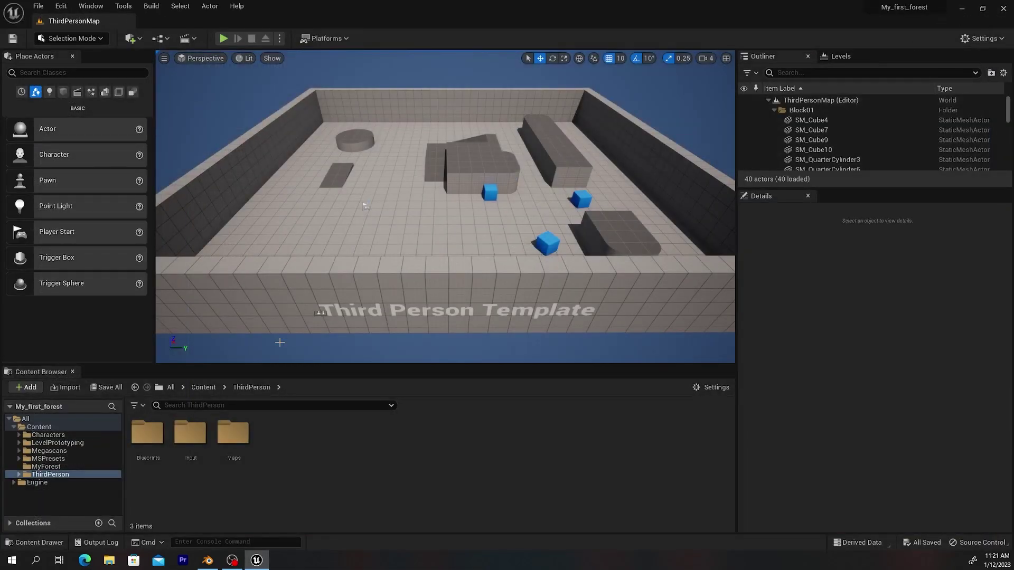
# - Send the rigged goblin from Blender with Pipeline > Export > Send to Unreal
pyautogui.click(208, 560)
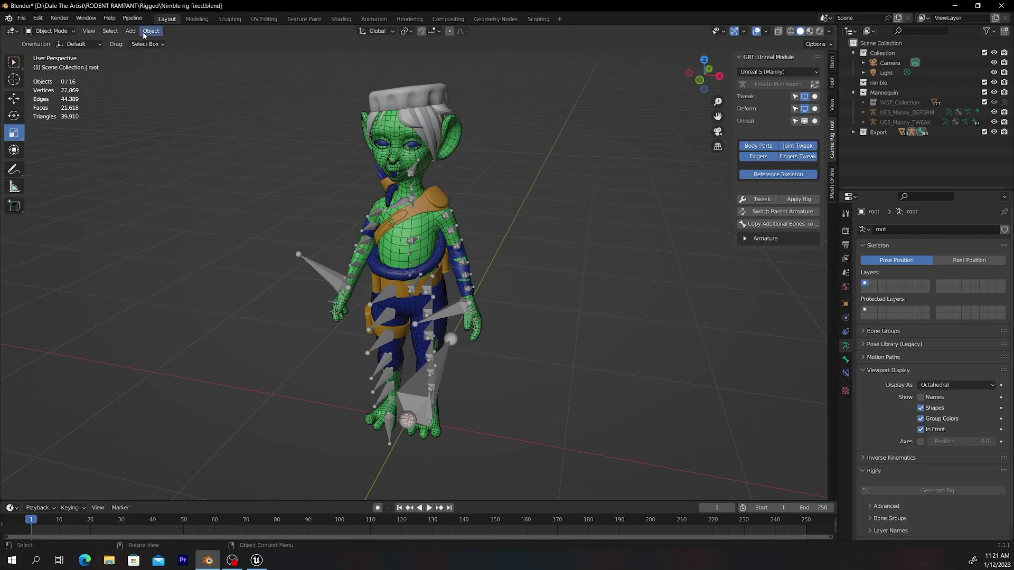
pyautogui.click(134, 19)
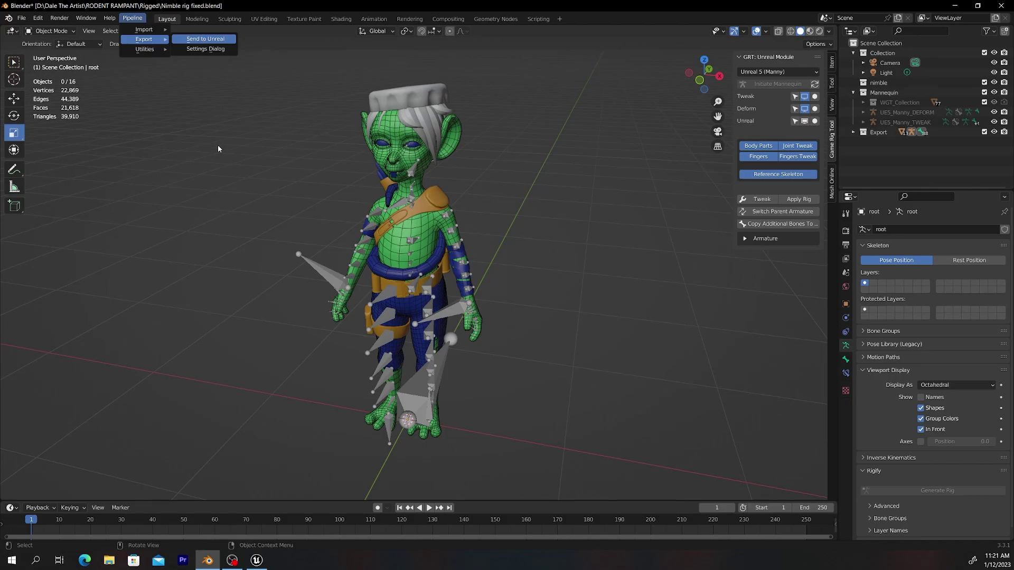
pyautogui.press('Return')
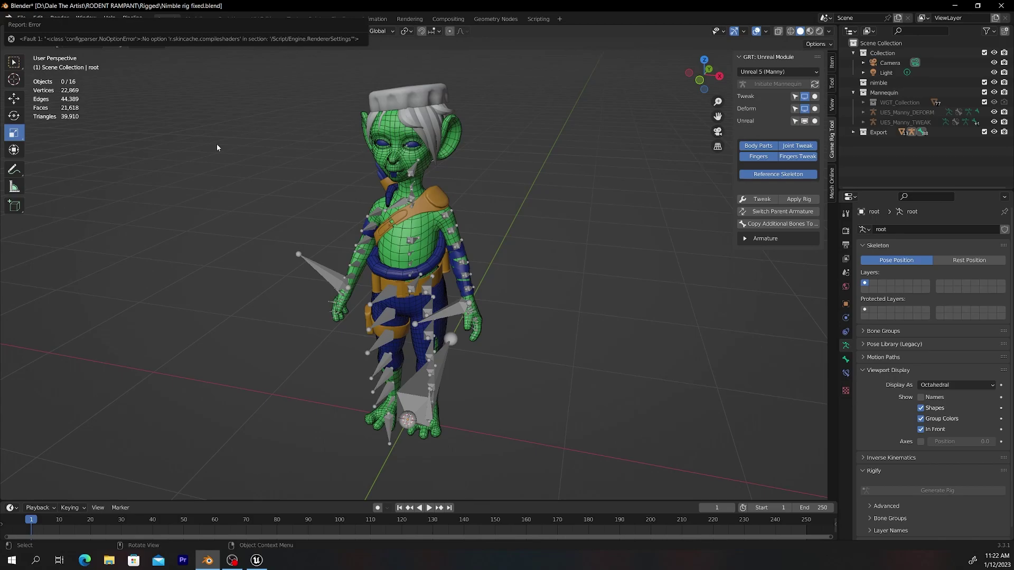
# - In Unreal's Project Settings, check Support Compute Skin Cache, found by searching 'skin'
pyautogui.click(258, 564)
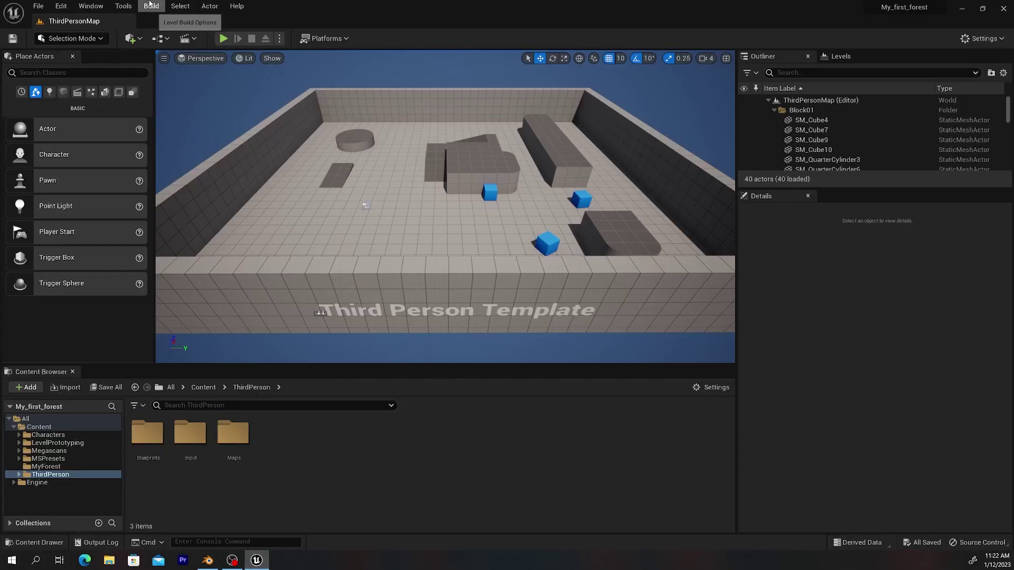
pyautogui.click(60, 6)
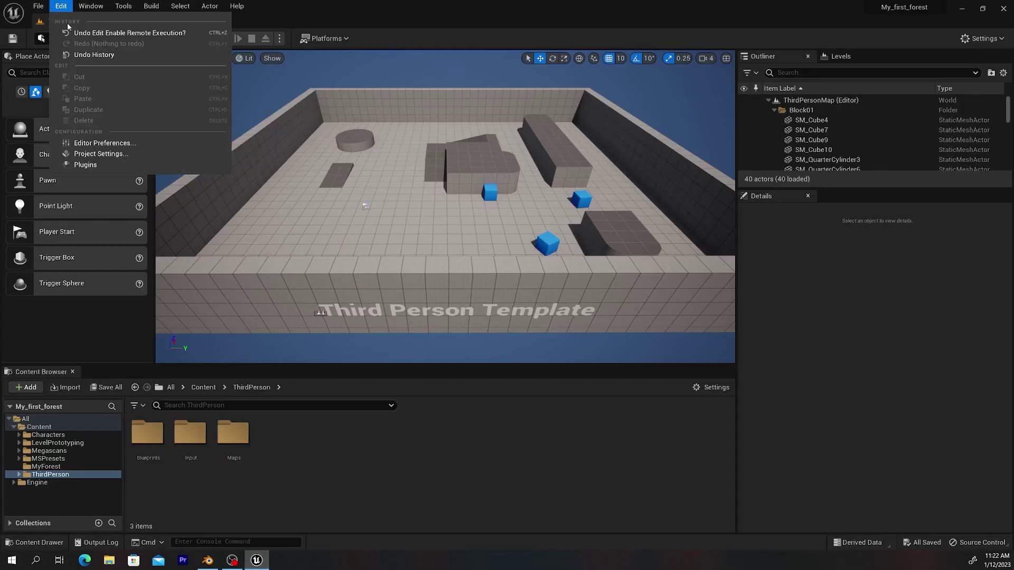
pyautogui.click(122, 154)
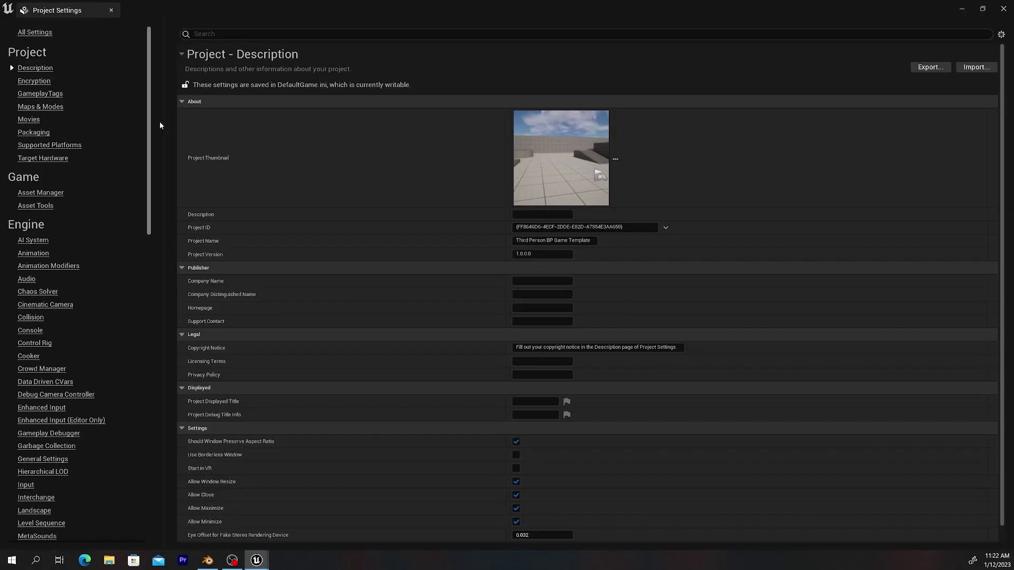
pyautogui.click(228, 35)
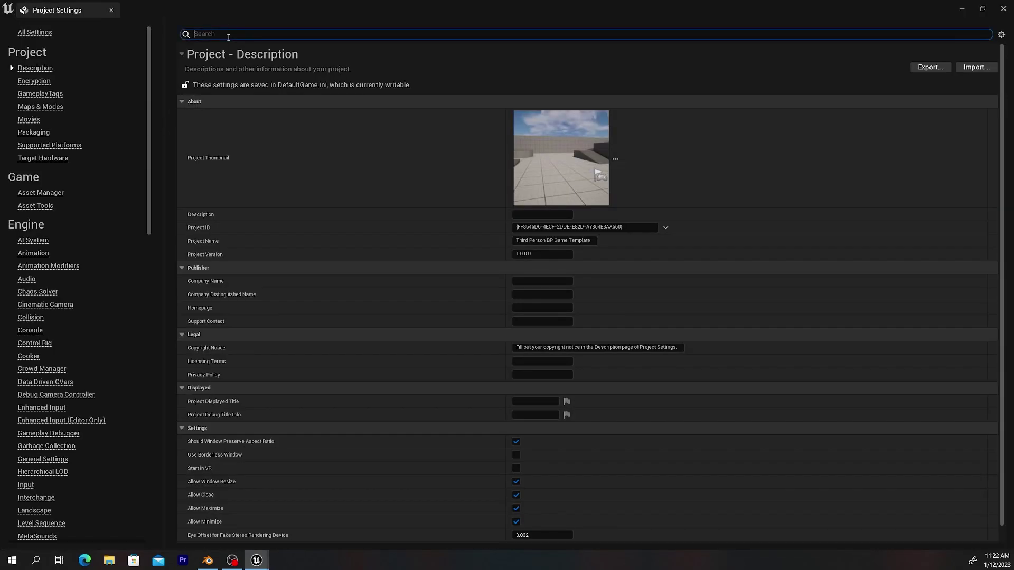
pyautogui.write('skin')
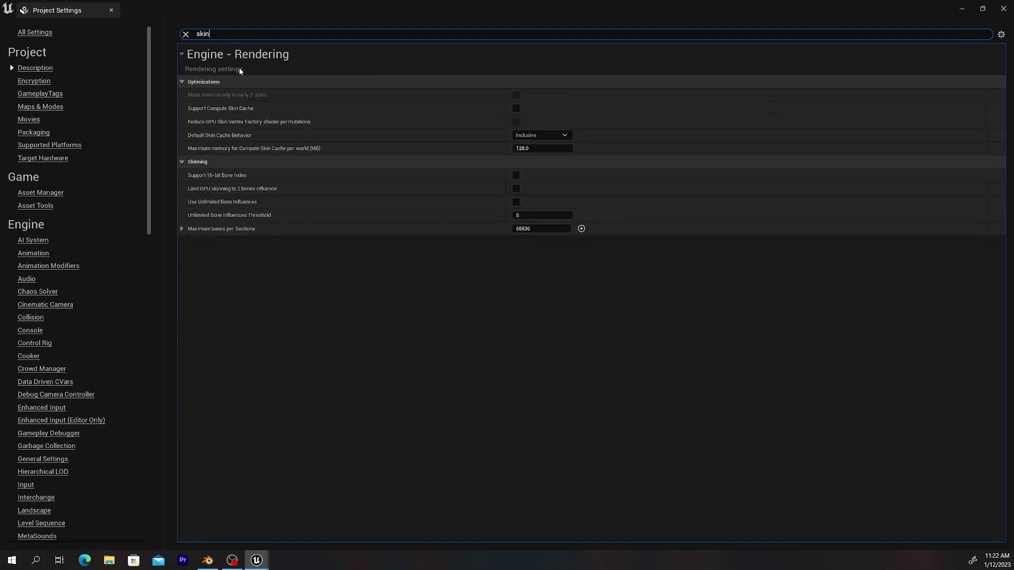
pyautogui.moveTo(234, 112)
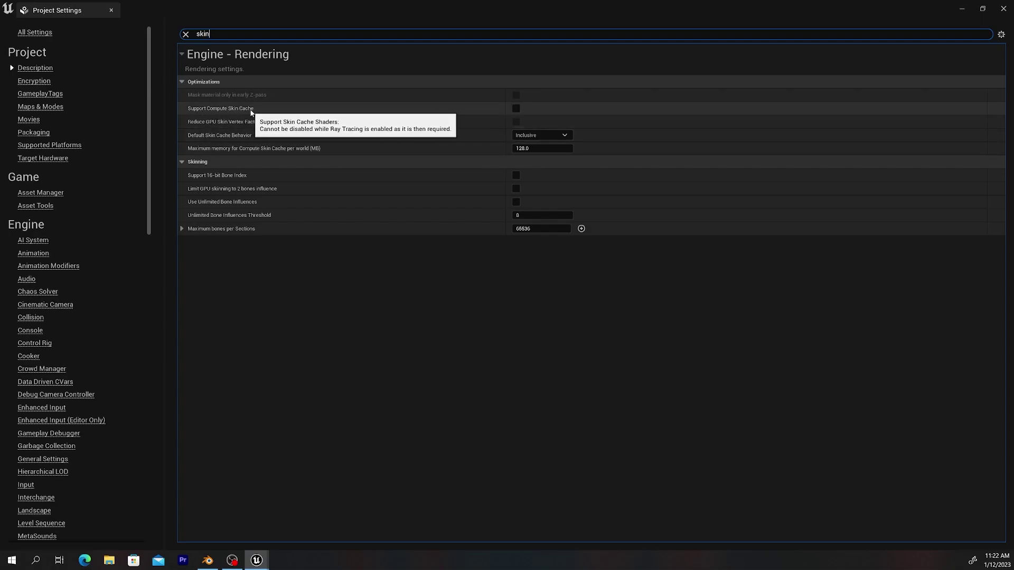
pyautogui.click(516, 108)
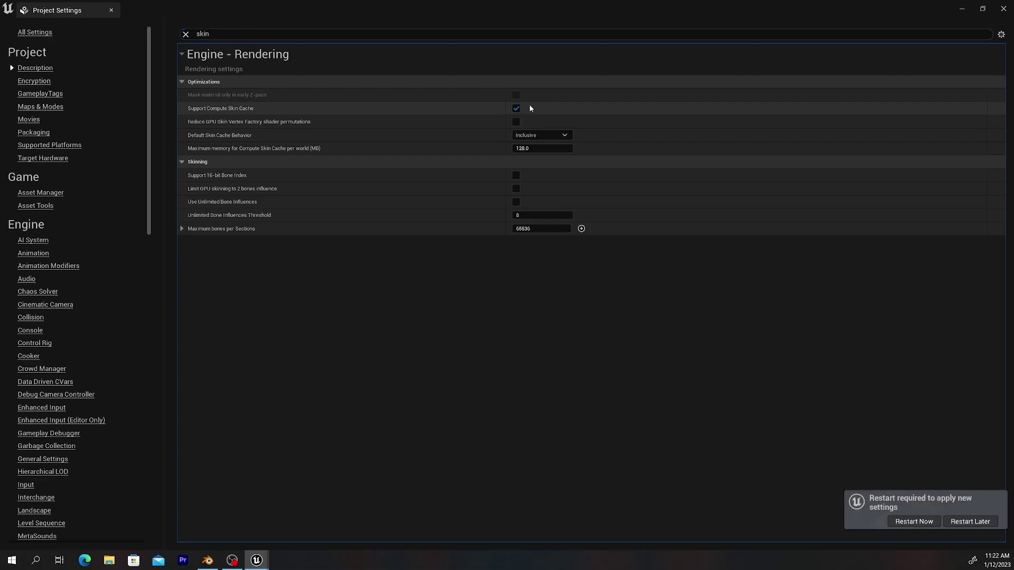
# - Restart the editor to apply the skin cache setting, close Project Settings, and return to Blender
pyautogui.click(914, 521)
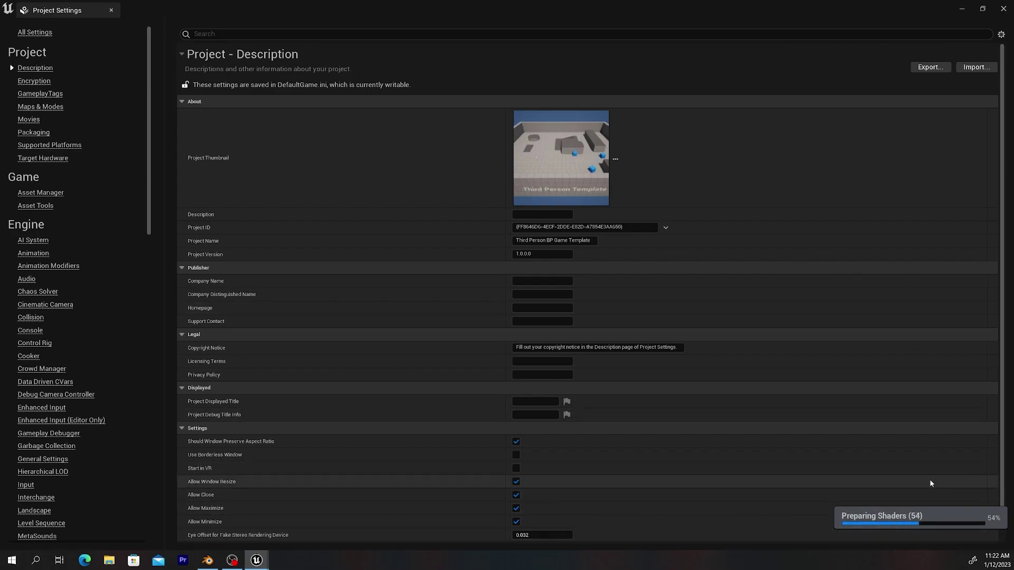
pyautogui.click(1003, 9)
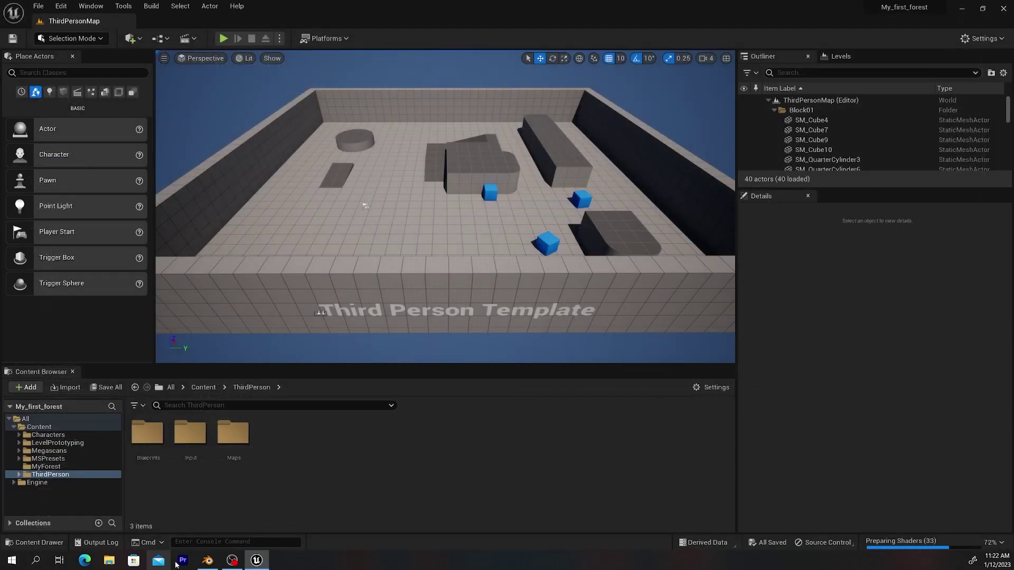
pyautogui.click(207, 561)
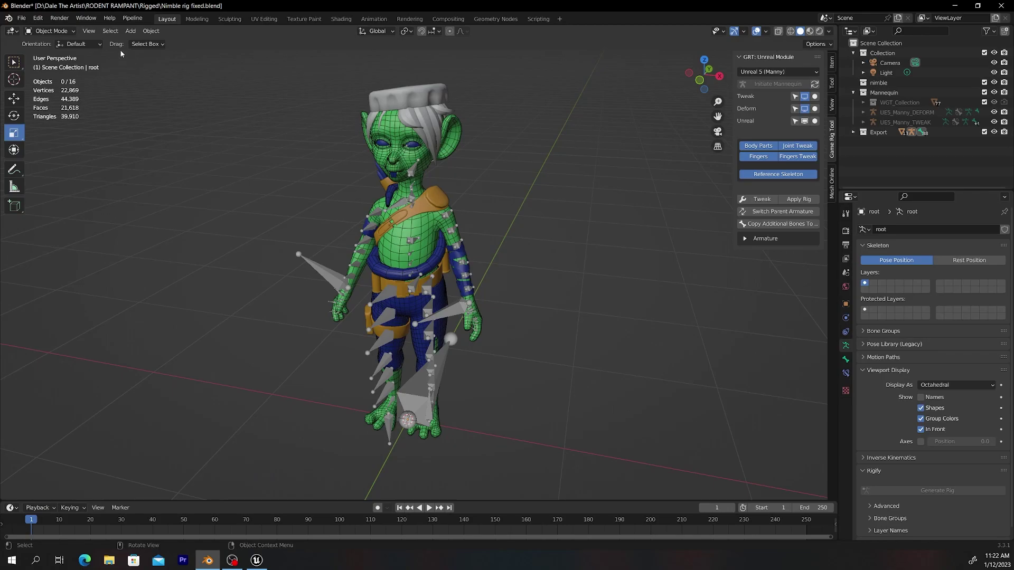
# - Send the goblin rig again with Pipeline > Export > Send to Unreal, then switch to Unreal
pyautogui.click(131, 18)
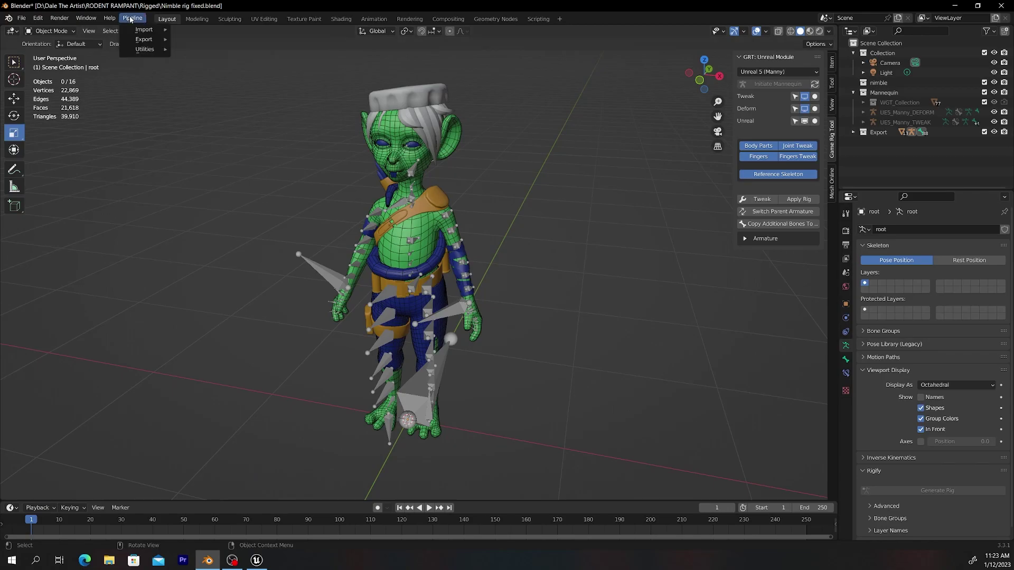
pyautogui.moveTo(150, 39)
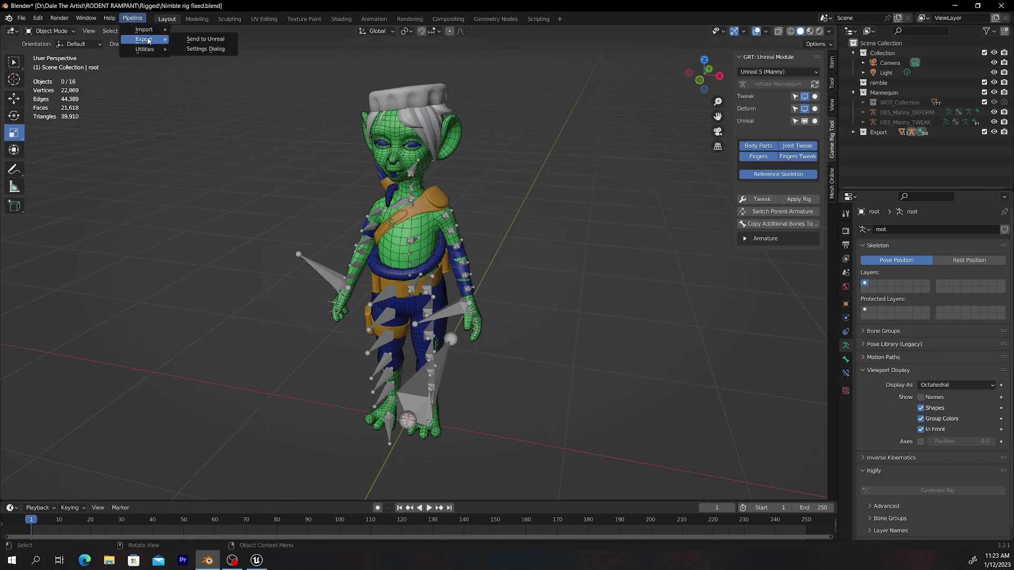
pyautogui.click(200, 39)
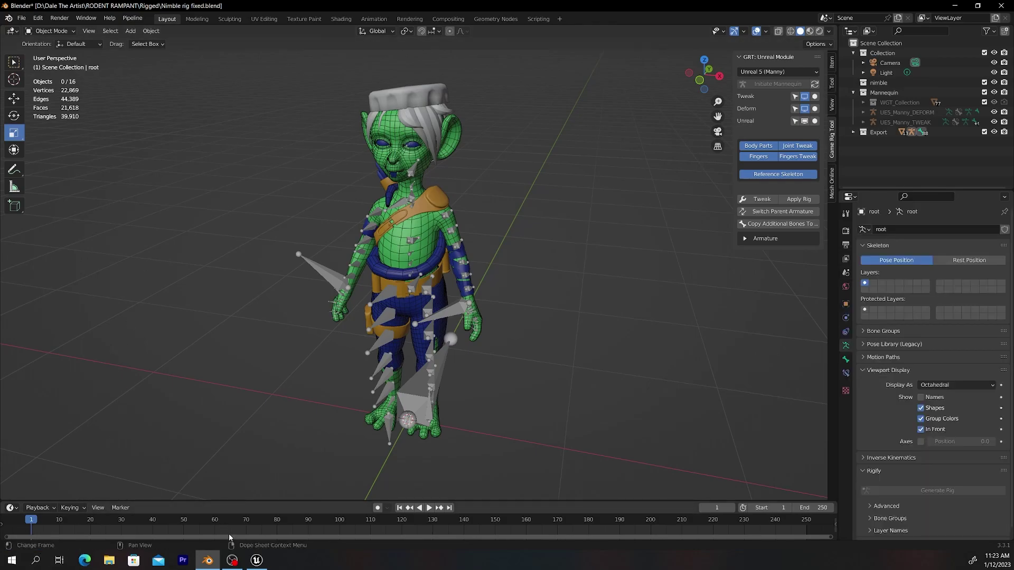
pyautogui.click(266, 564)
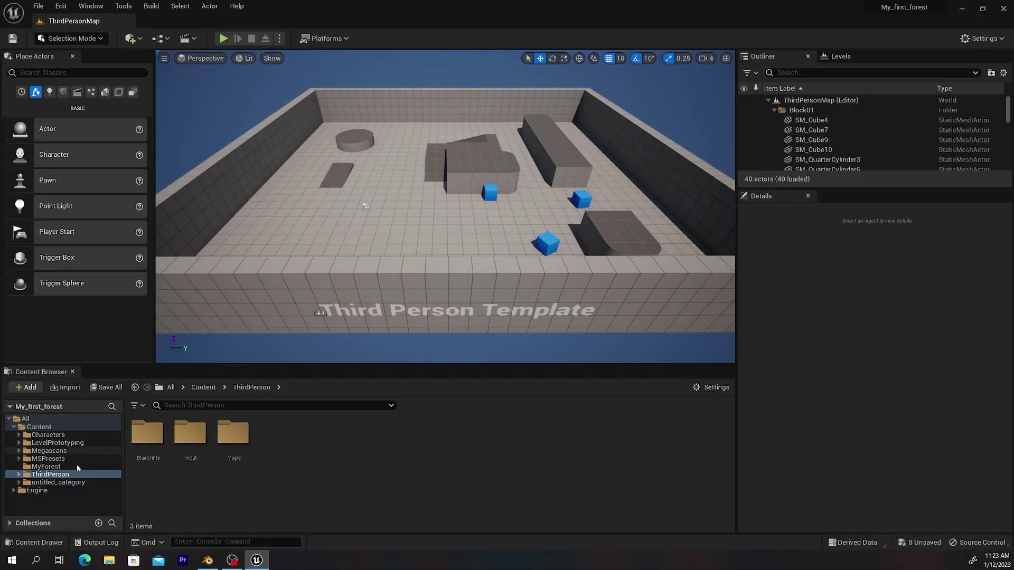
# - Open armband_low_Skeleton from untitled_category > untitled_asset and select the clavicle_l bone
pyautogui.click(49, 483)
pyautogui.doubleClick(149, 432)
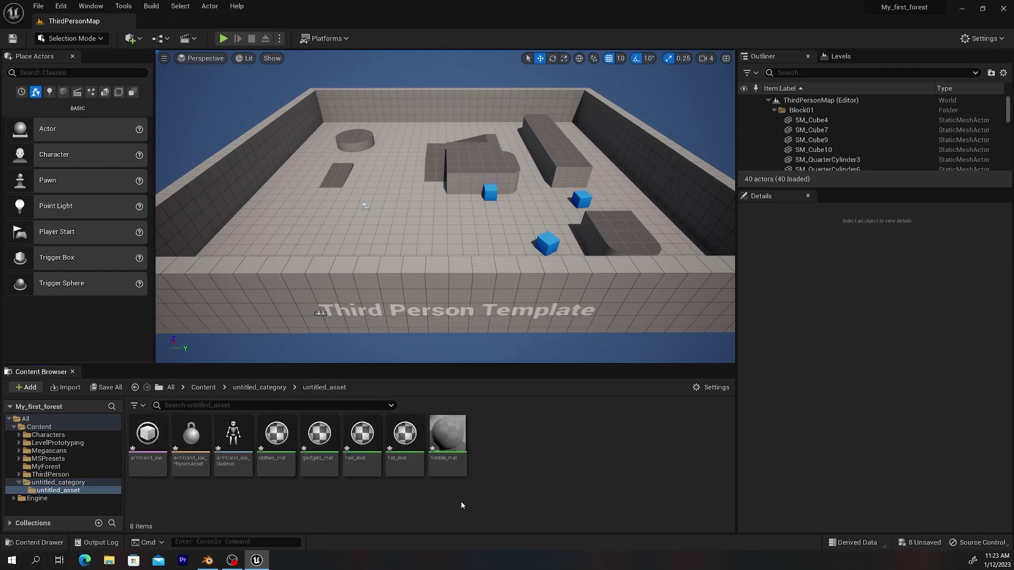
pyautogui.click(232, 438)
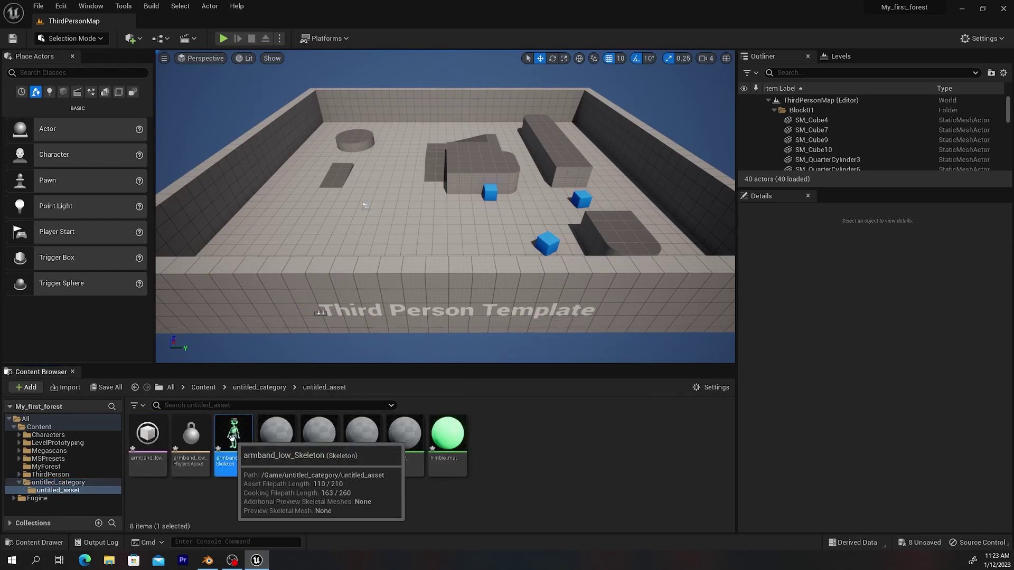
pyautogui.doubleClick(232, 439)
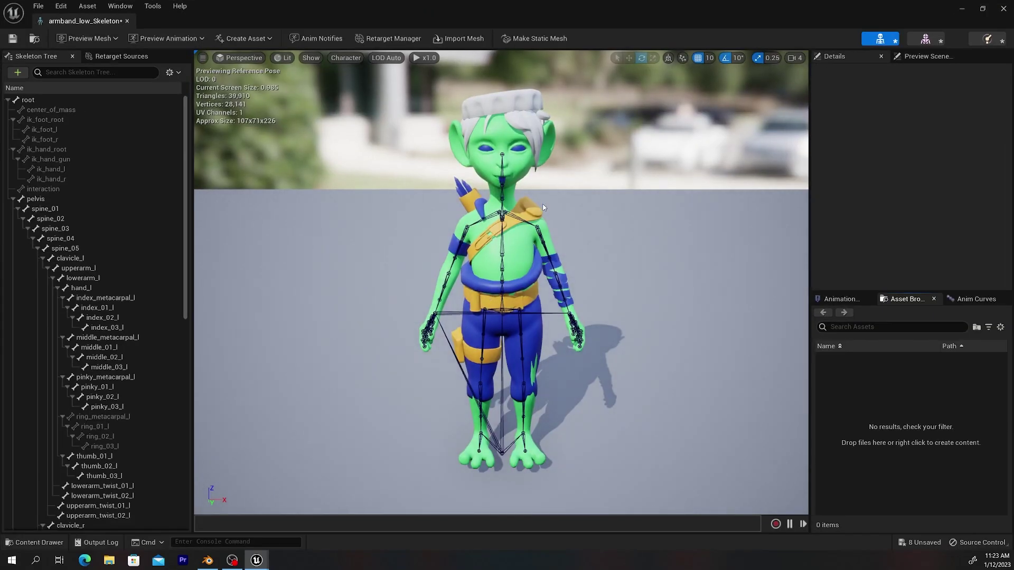
pyautogui.click(70, 258)
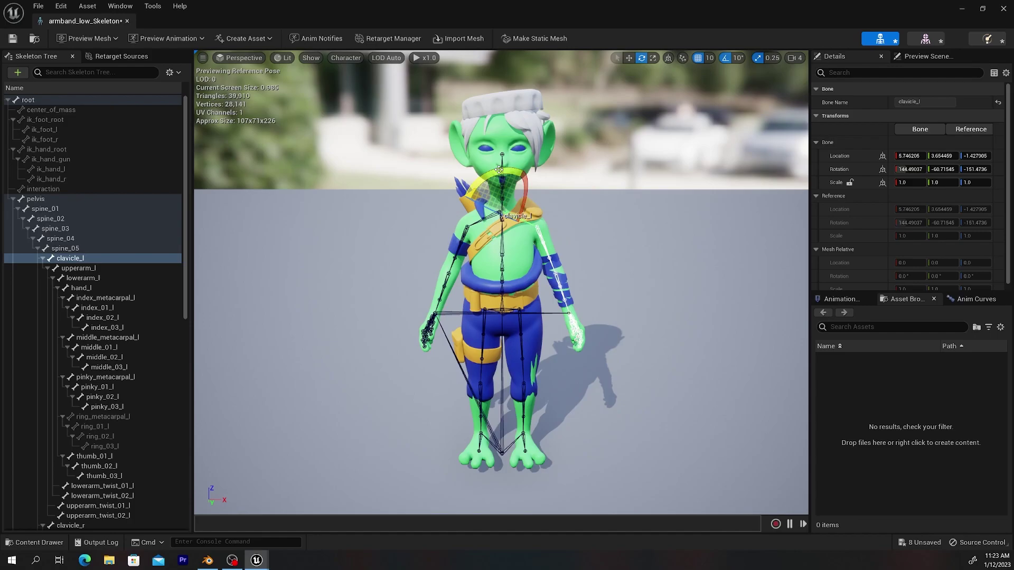